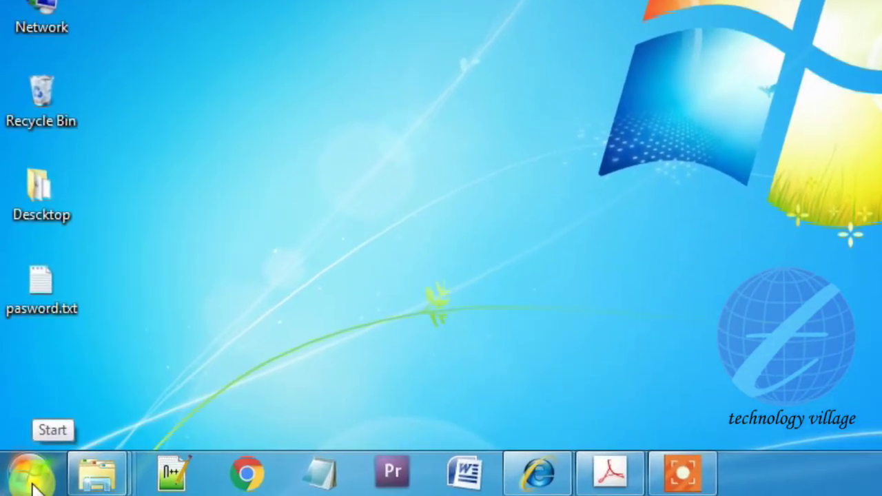
- Launch Microsoft Office Excel 2007 from the Start menu's Microsoft Office folder, opening a blank Book1
click(33, 482)
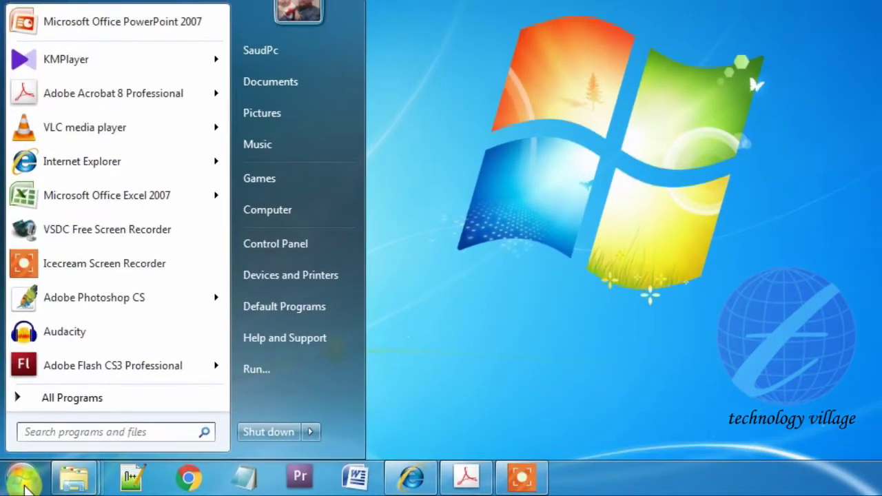
click(112, 403)
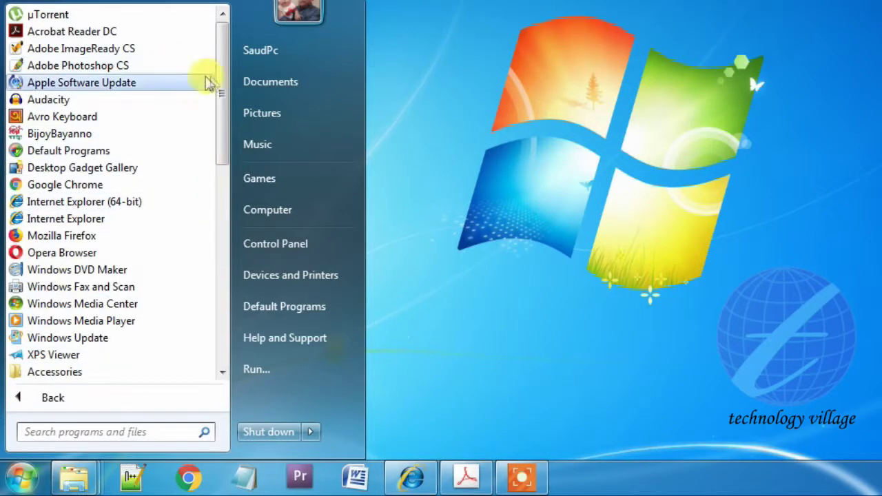
drag(222, 86, 217, 266)
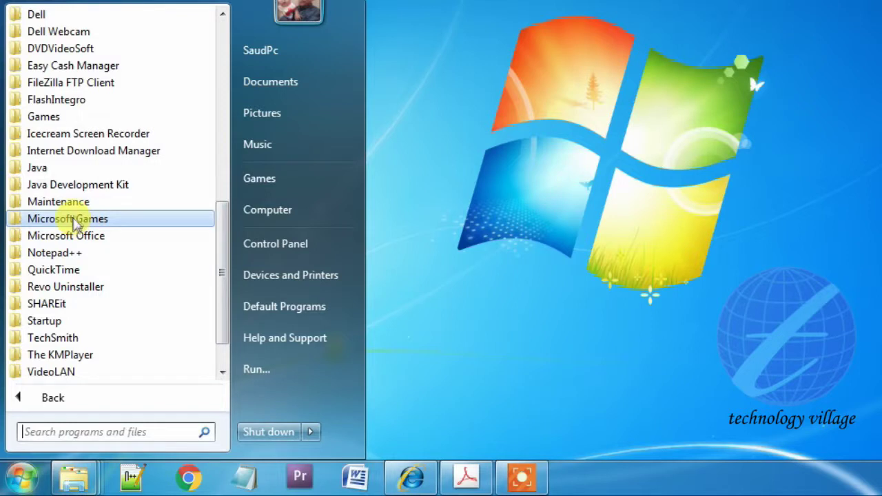
click(86, 236)
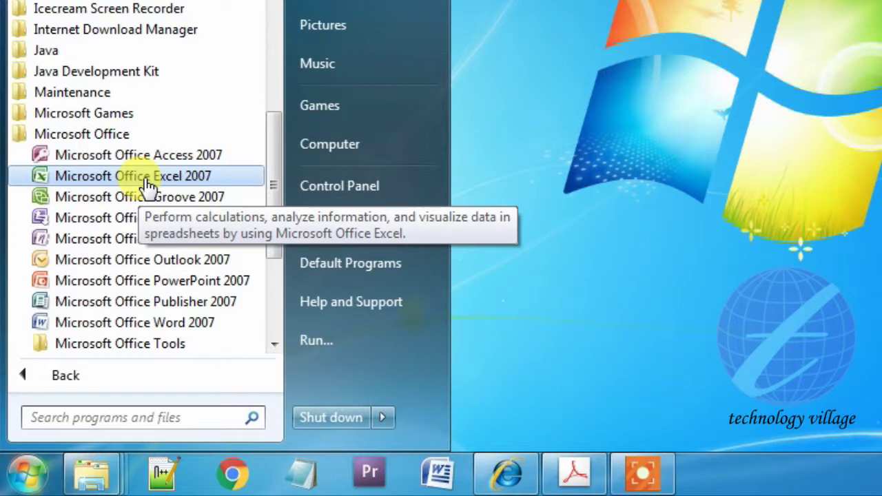
click(146, 180)
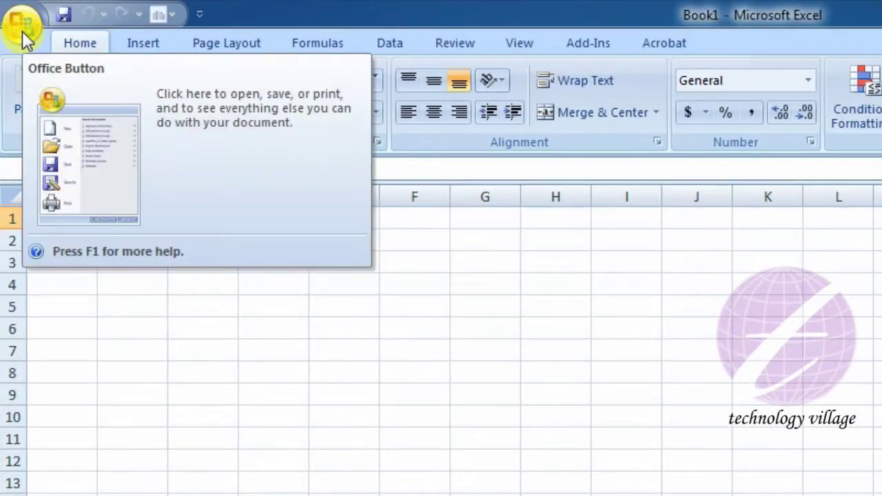
- Exit Excel through the Office Button, relaunch Excel 2007 from the Start menu, then close its window
click(23, 29)
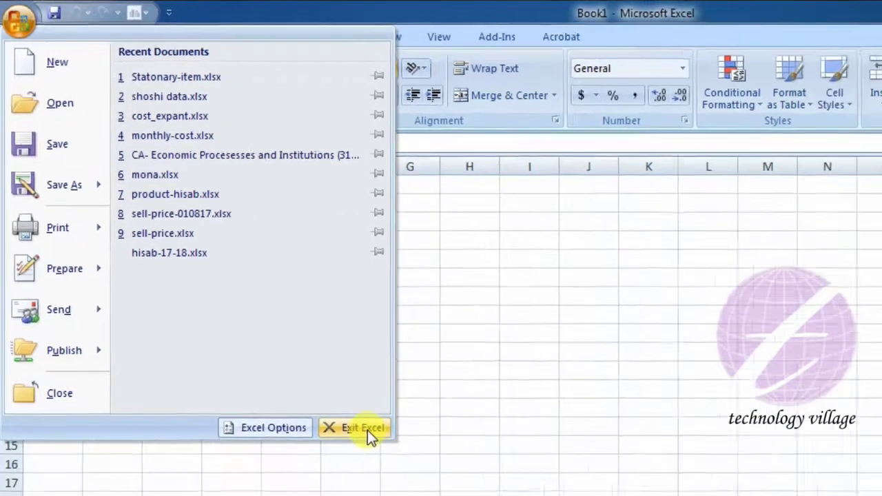
click(406, 477)
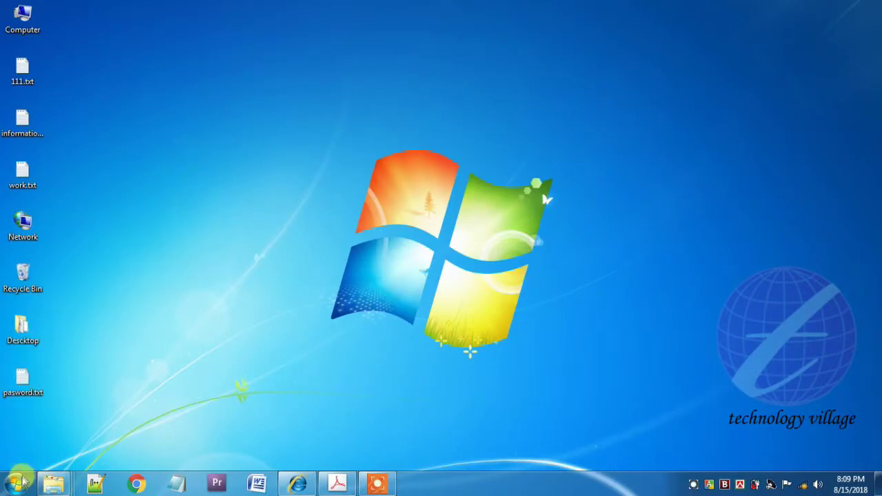
click(17, 486)
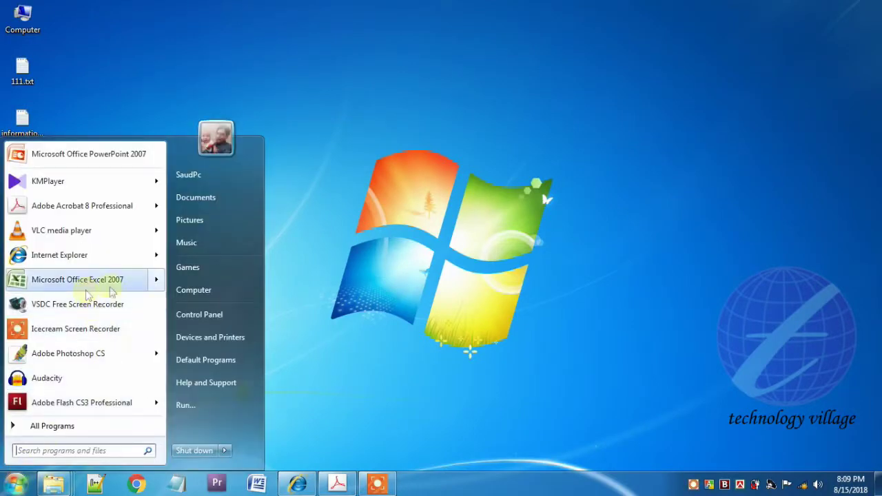
click(60, 427)
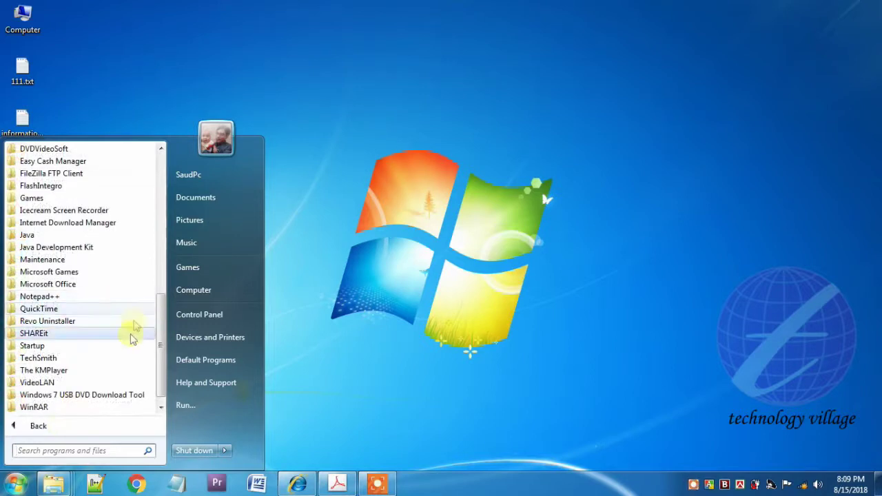
click(65, 284)
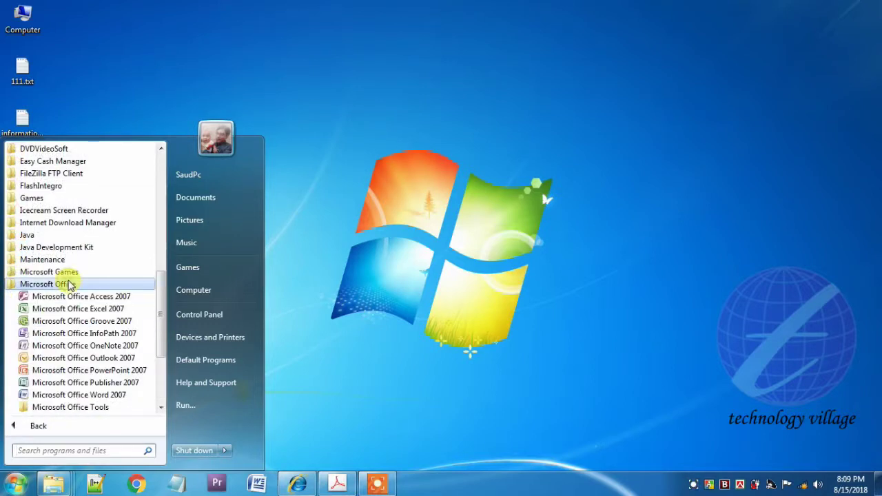
click(81, 309)
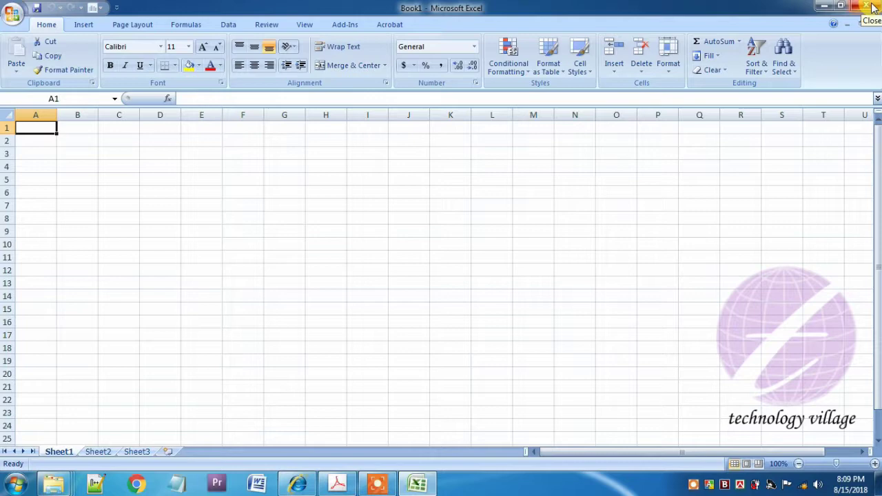
click(872, 7)
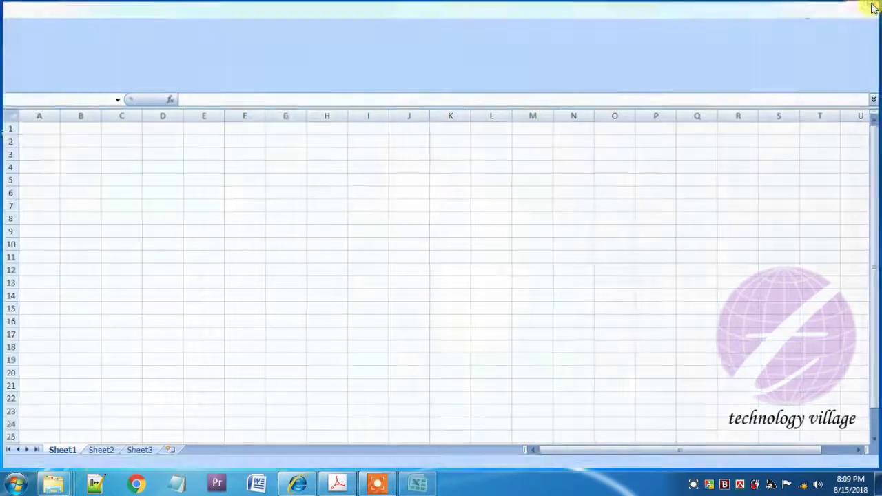
- Start Excel 2007 again from All Programs > Microsoft Office to get an empty Book1 worksheet
click(18, 486)
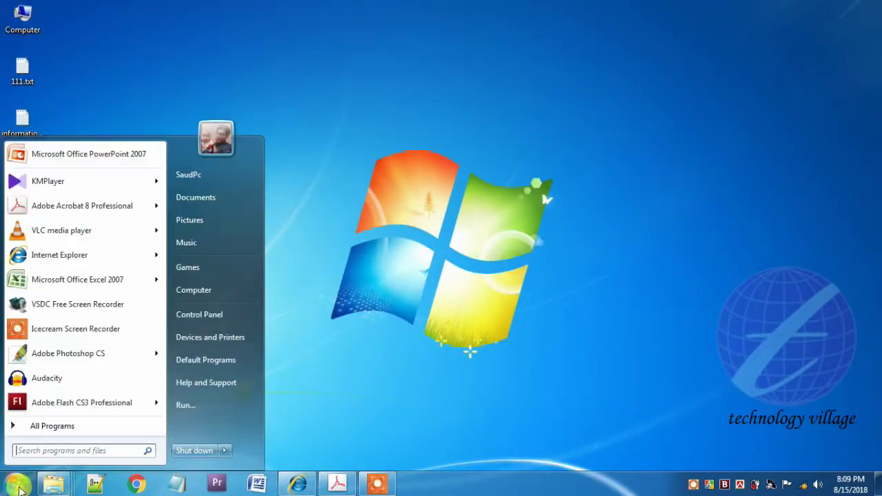
click(69, 427)
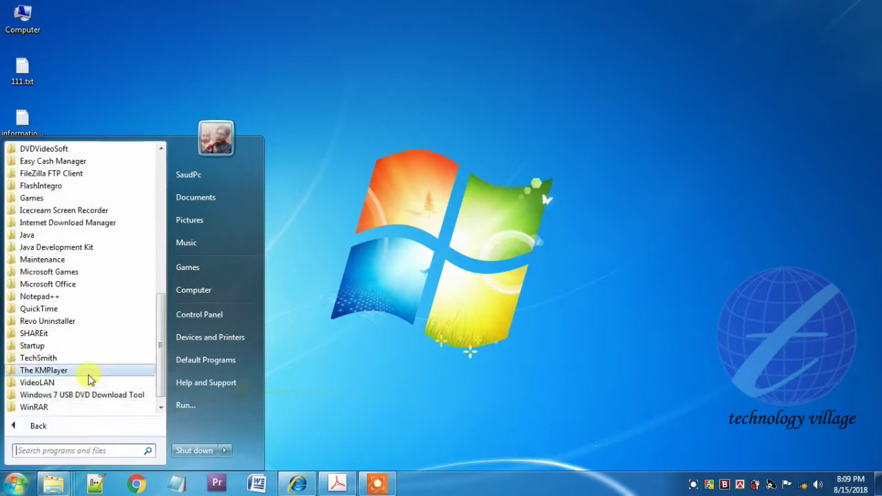
click(59, 284)
click(87, 310)
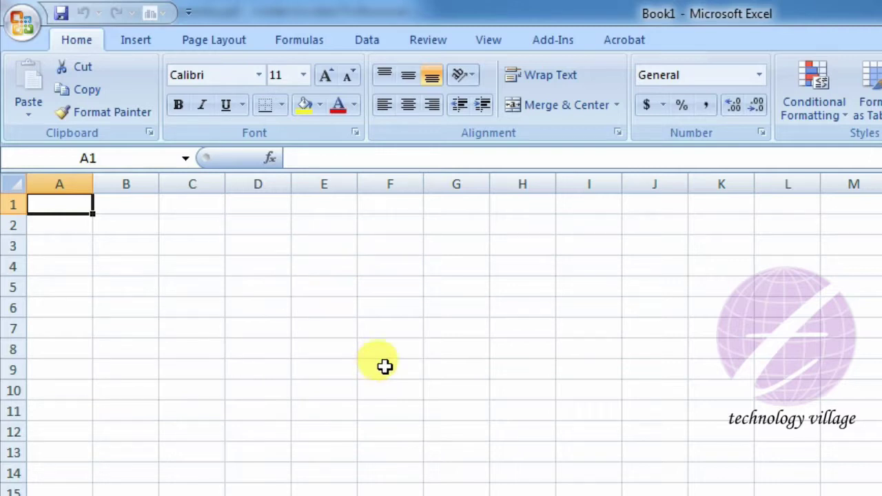
click(384, 366)
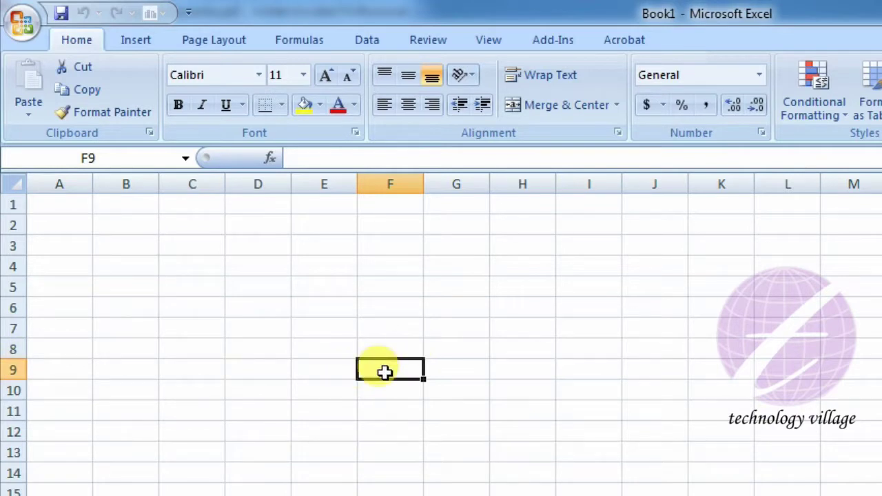
click(254, 452)
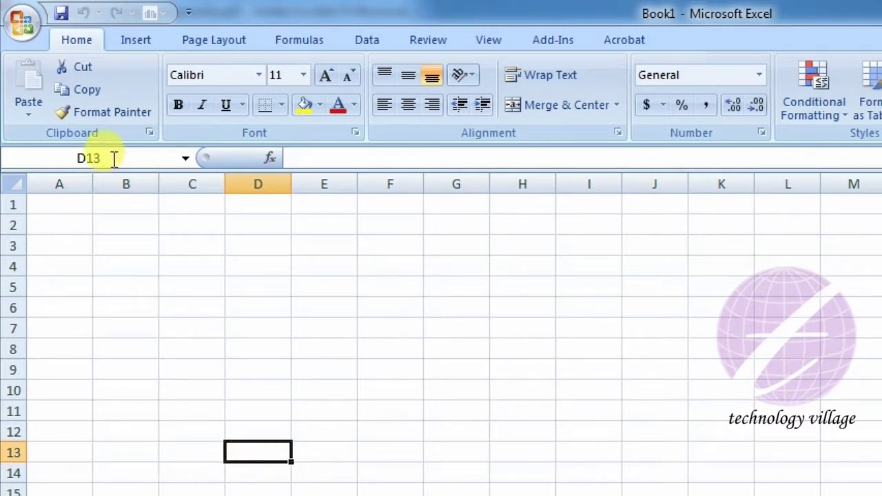
click(586, 347)
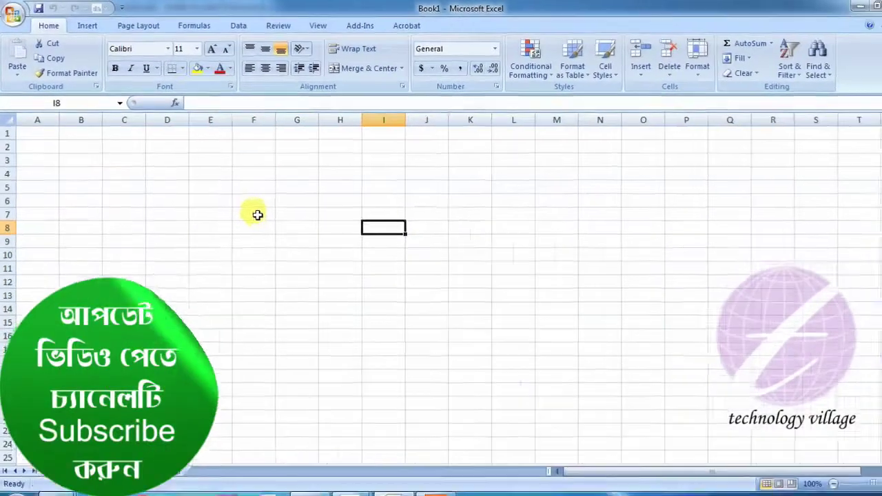
click(257, 215)
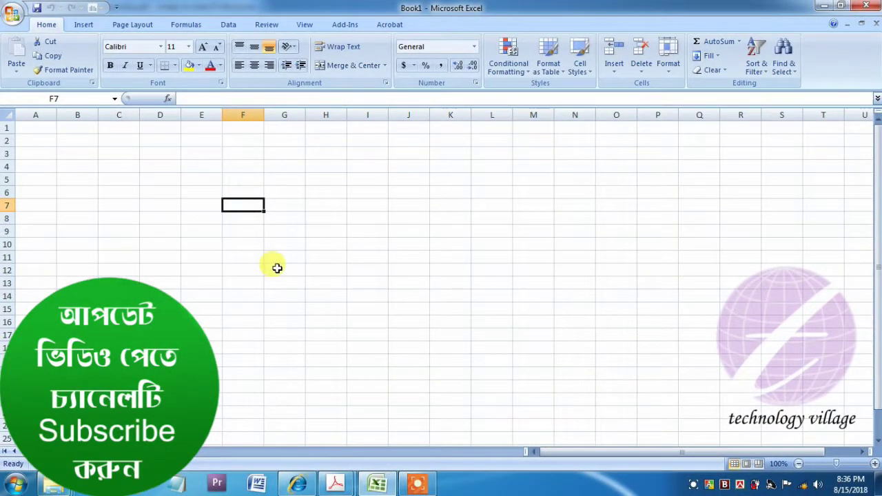